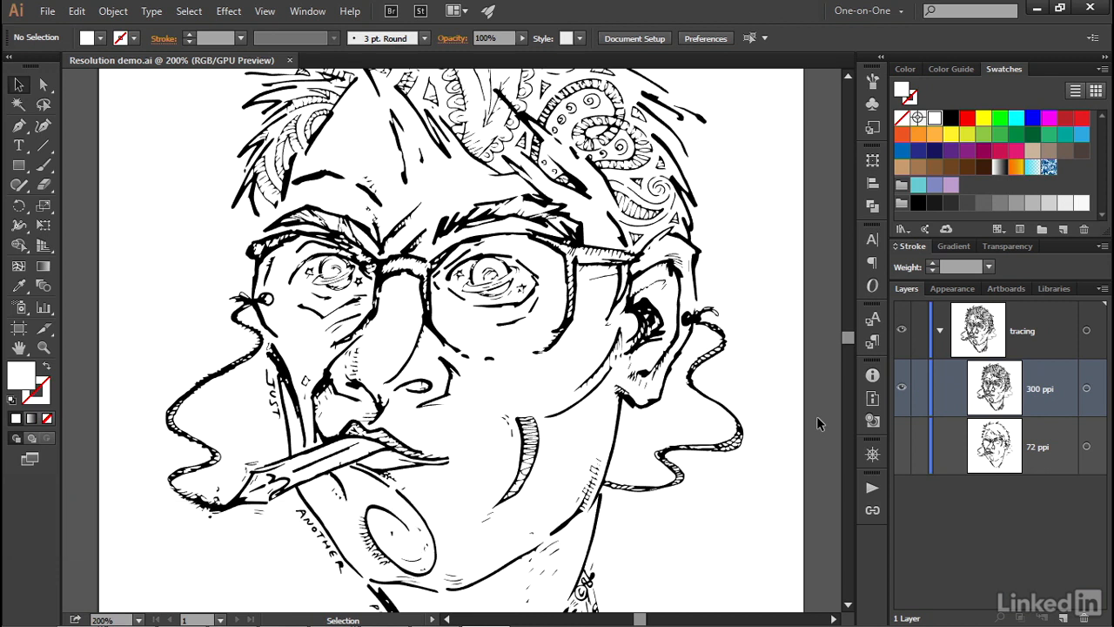
- Switch to Photoshop and open Image Size for Just another pretty face.jpg, enlarging the dialog to preview the face
key("alt+Tab")
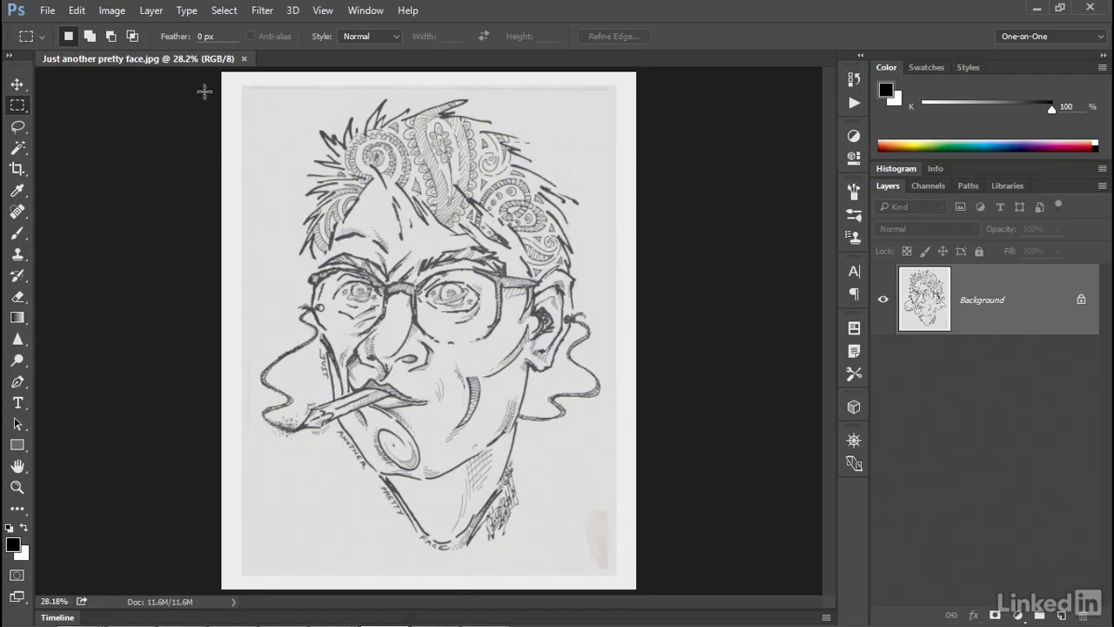
left_click(110, 14)
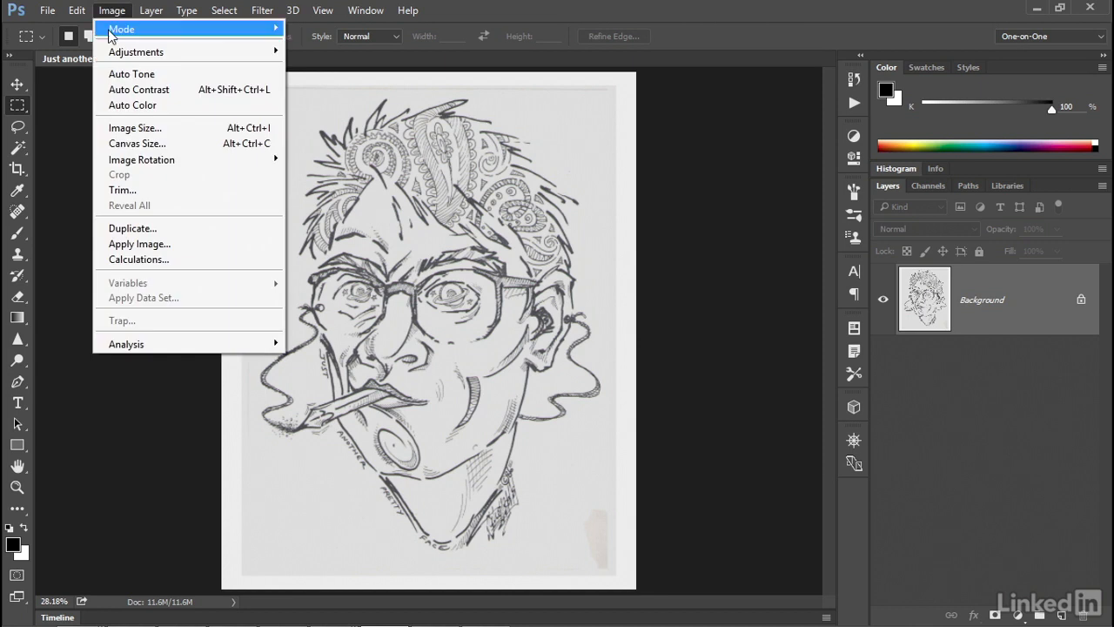
left_click(182, 131)
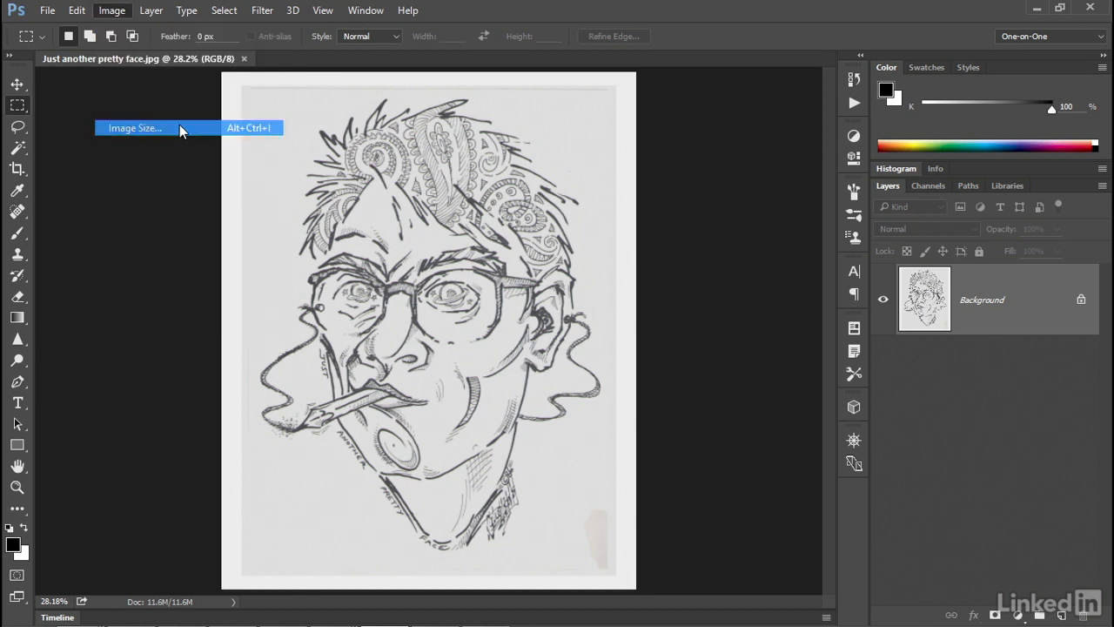
left_click_drag(250, 111, 74, 19)
left_click_drag(514, 267, 1111, 622)
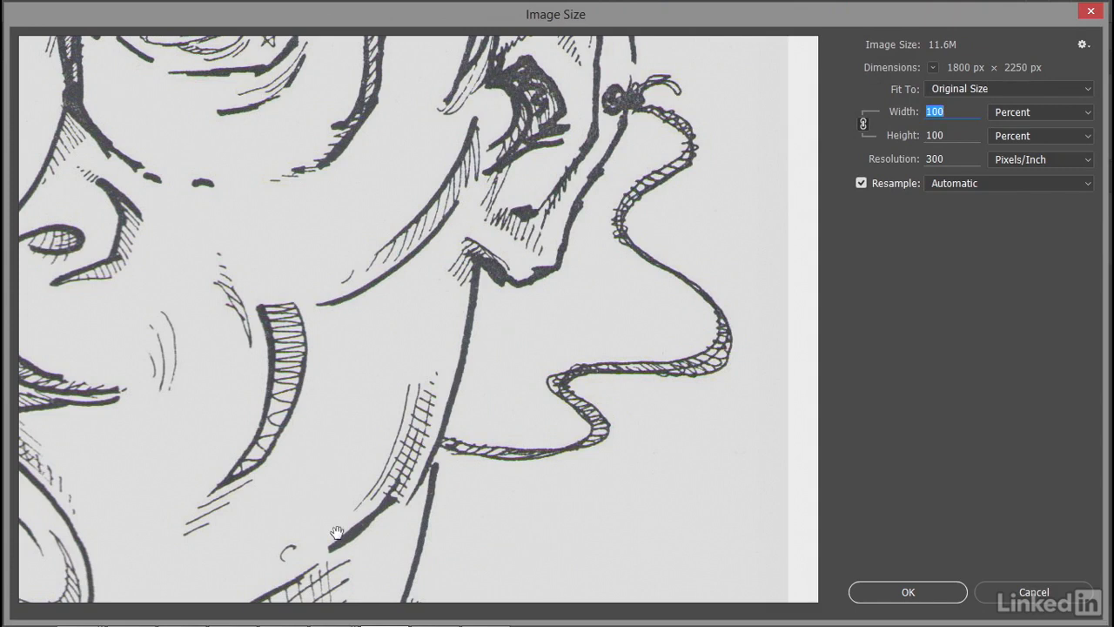
mouse_move(113, 234)
left_mouse_down()
mouse_move(304, 321)
mouse_move(402, 342)
mouse_move(491, 324)
left_mouse_up()
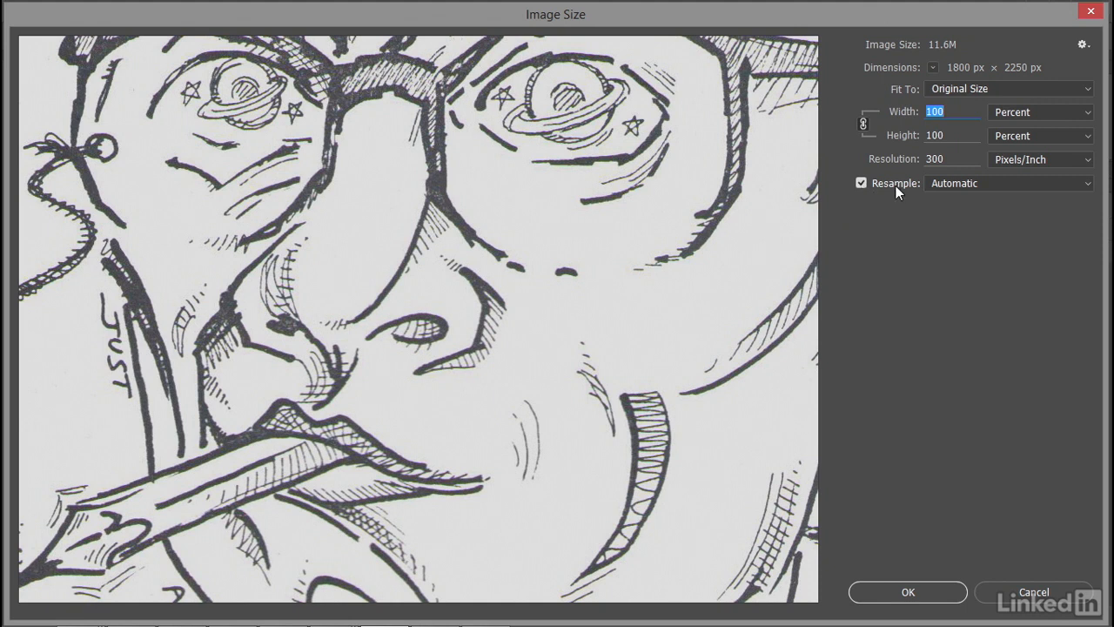
- Resample the image to a resolution of 600 pixels per inch using the Automatic method
left_click(981, 182)
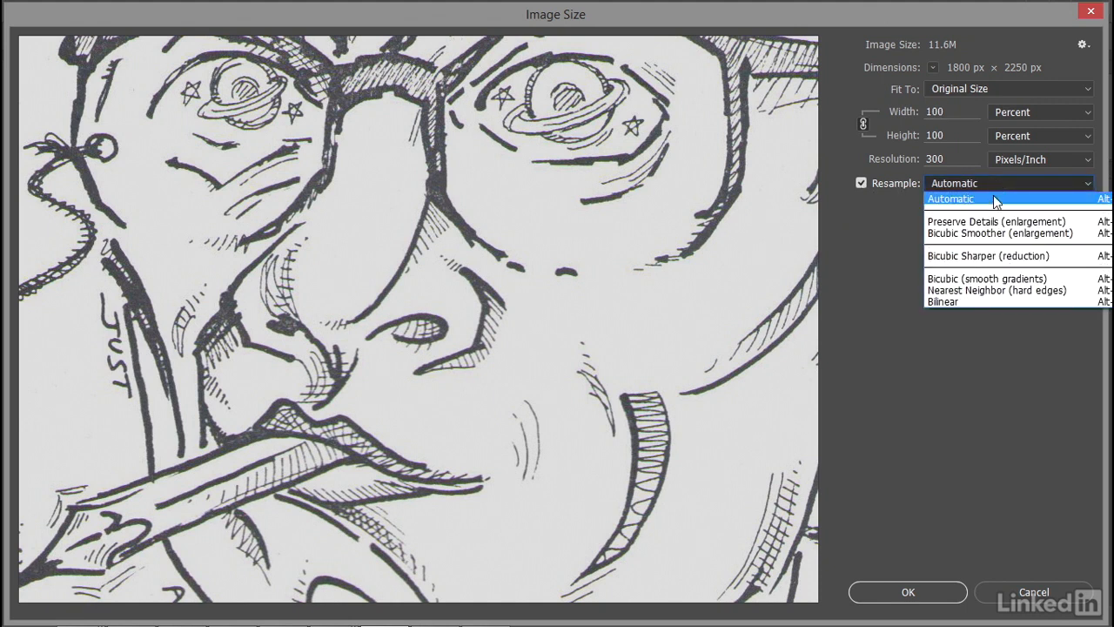
left_click(997, 200)
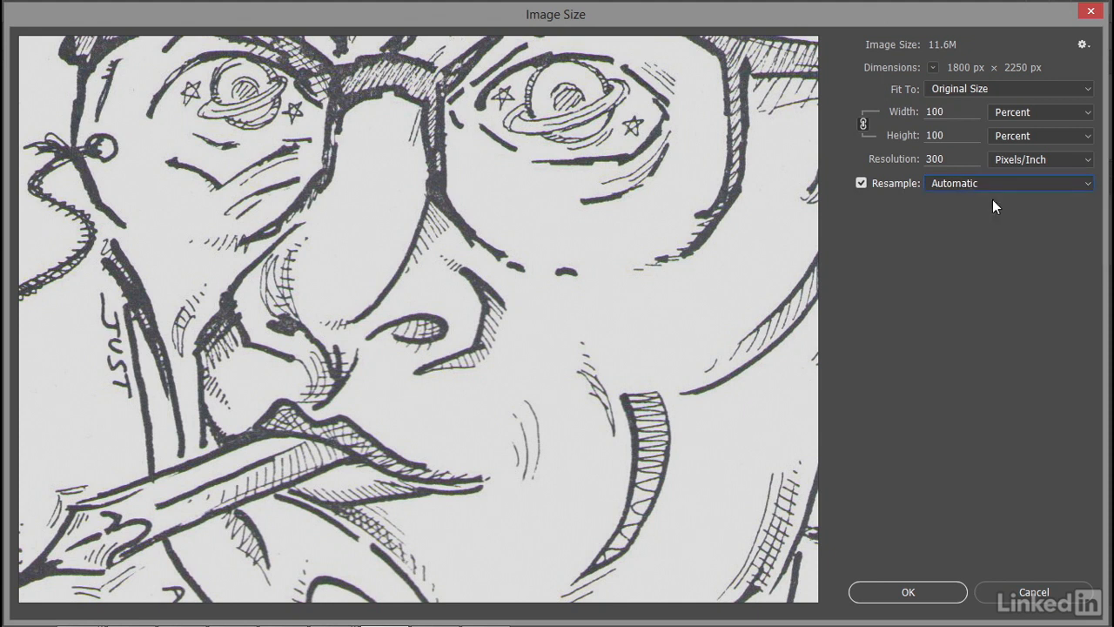
left_click_drag(929, 160, 921, 162)
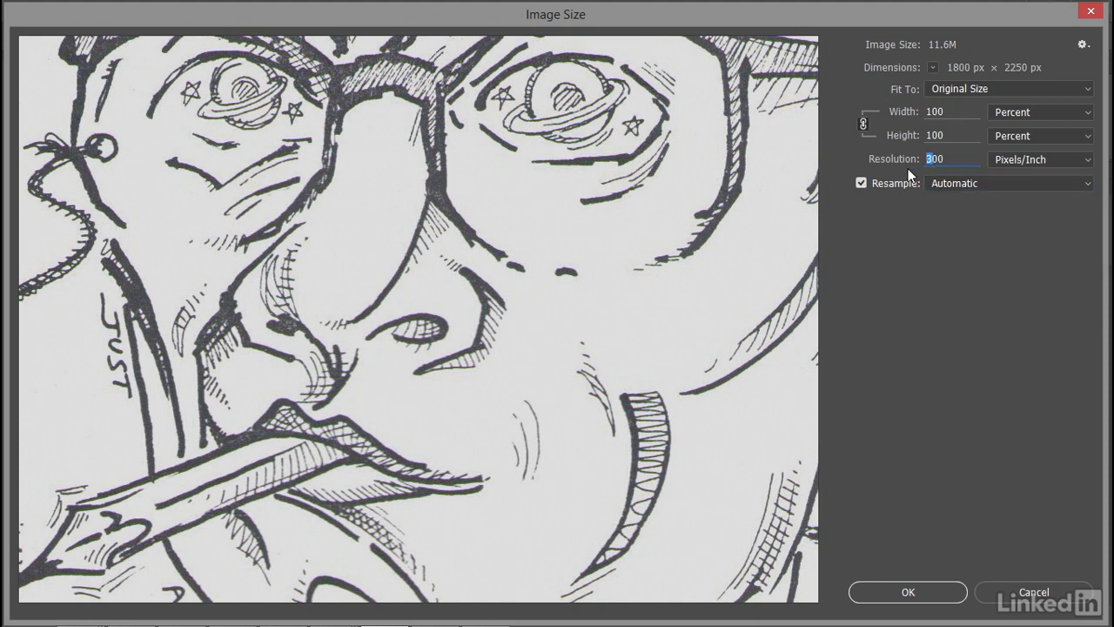
type("6")
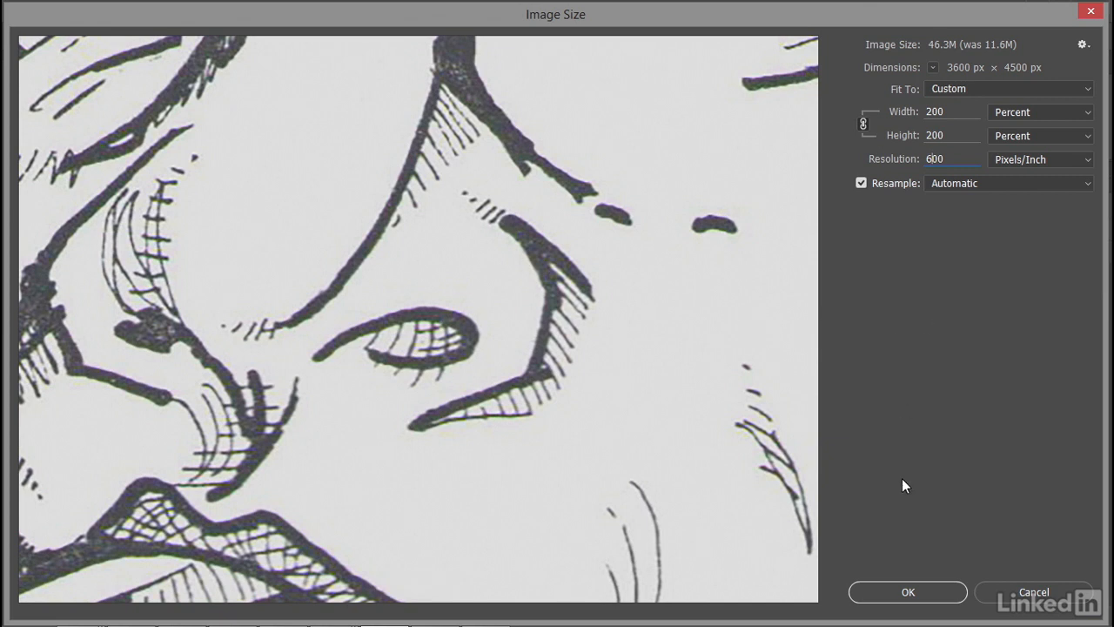
left_click(908, 593)
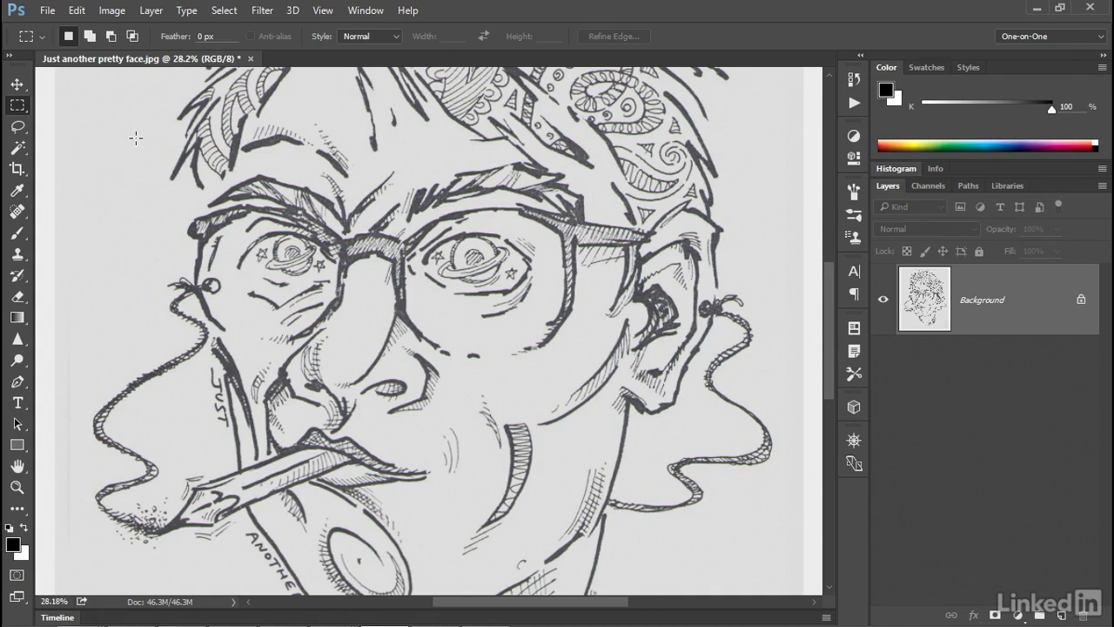
- Save the image as the JPEG Upsampled to 600 ppi.jpg at Maximum quality 12, Baseline Optimized, and return to Illustrator
left_click(47, 9)
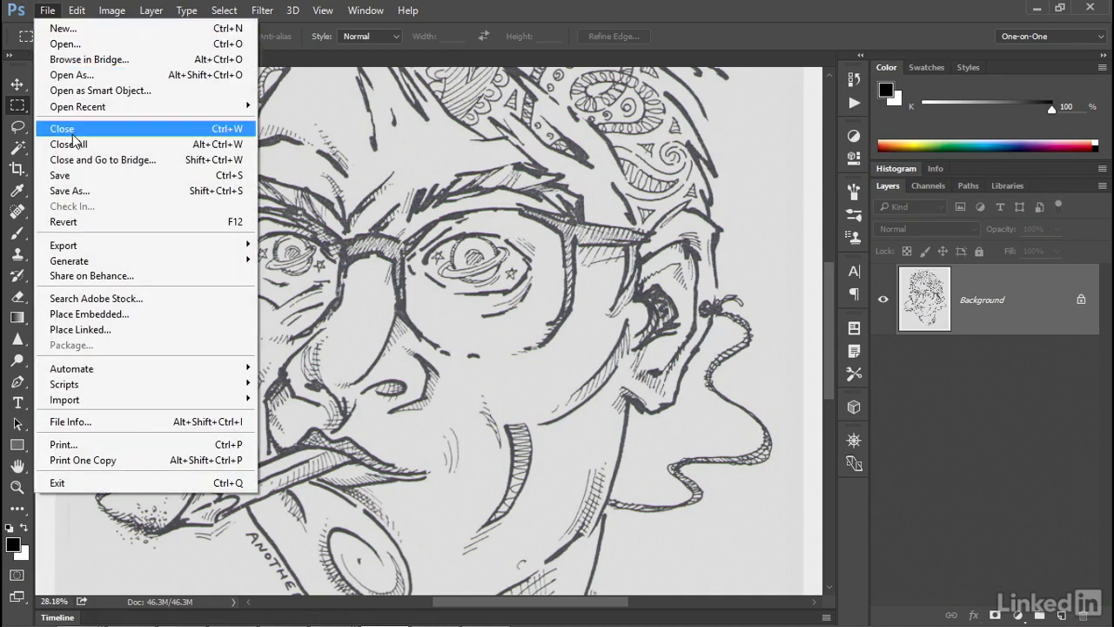
left_click(120, 186)
left_click(363, 172)
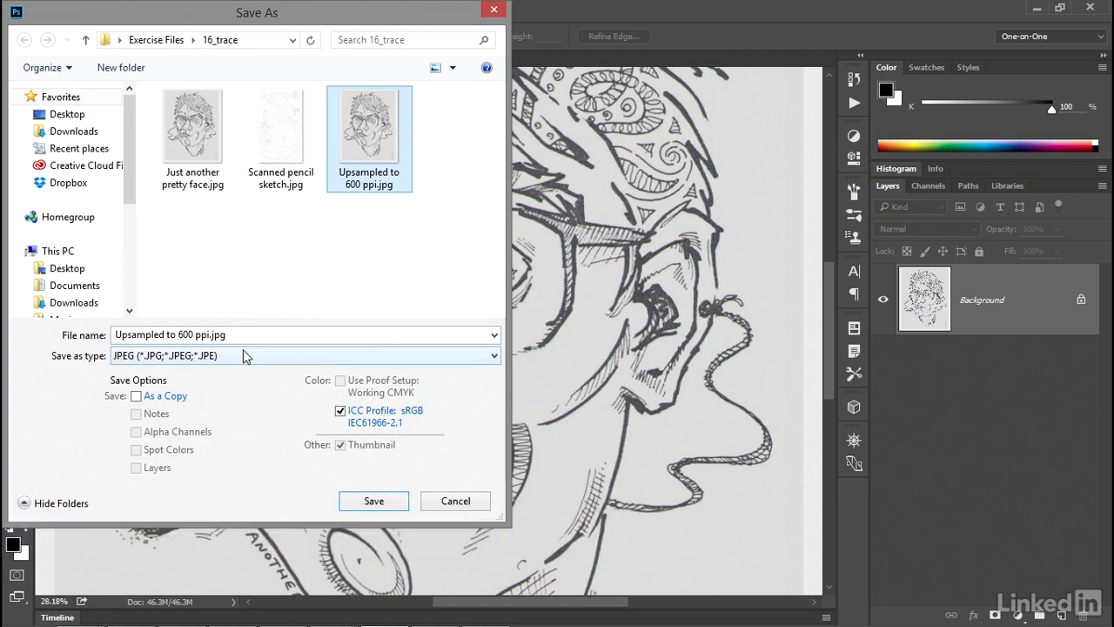
left_click(353, 501)
left_click(596, 323)
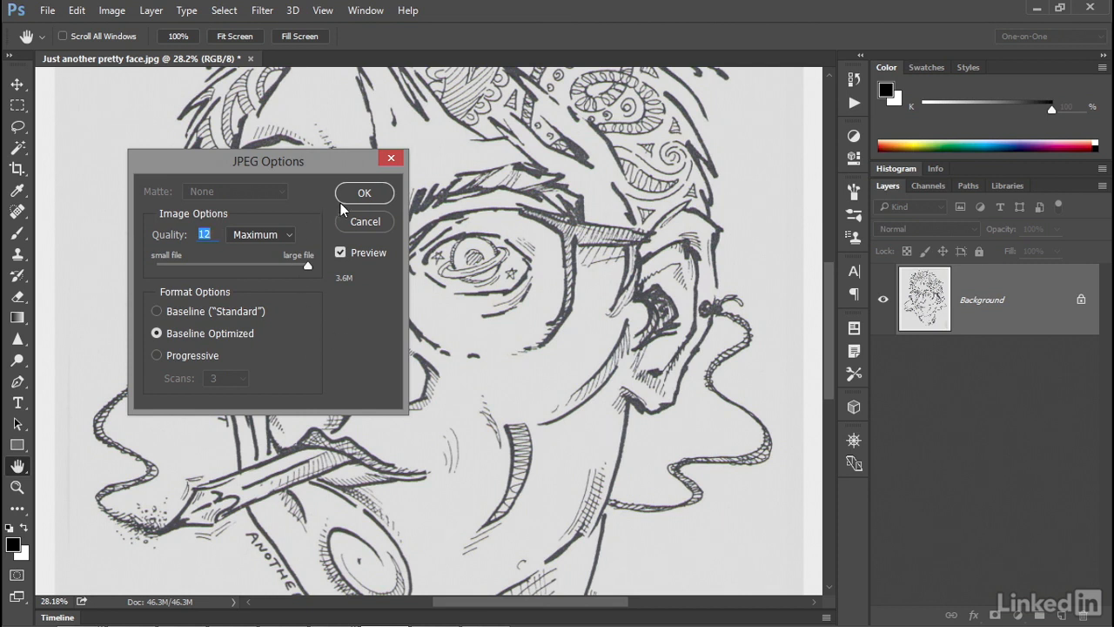
left_click(362, 194)
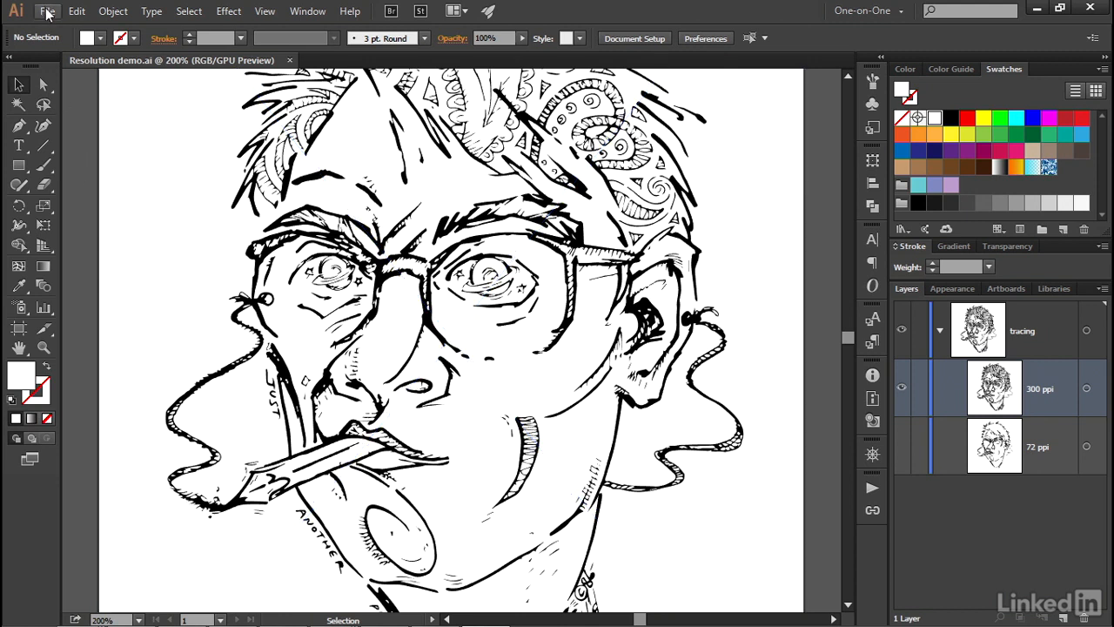
- Place Upsampled to 600 ppi.jpg from the 16_trace folder as a linked image in Resolution demo.ai at its full size
left_click(47, 11)
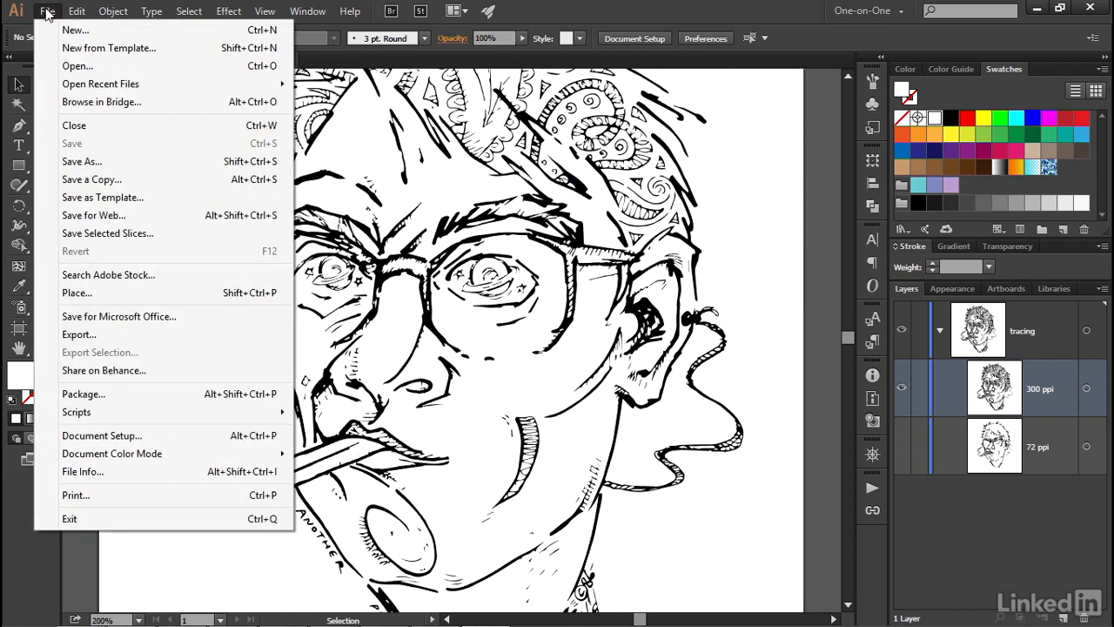
left_click(159, 298)
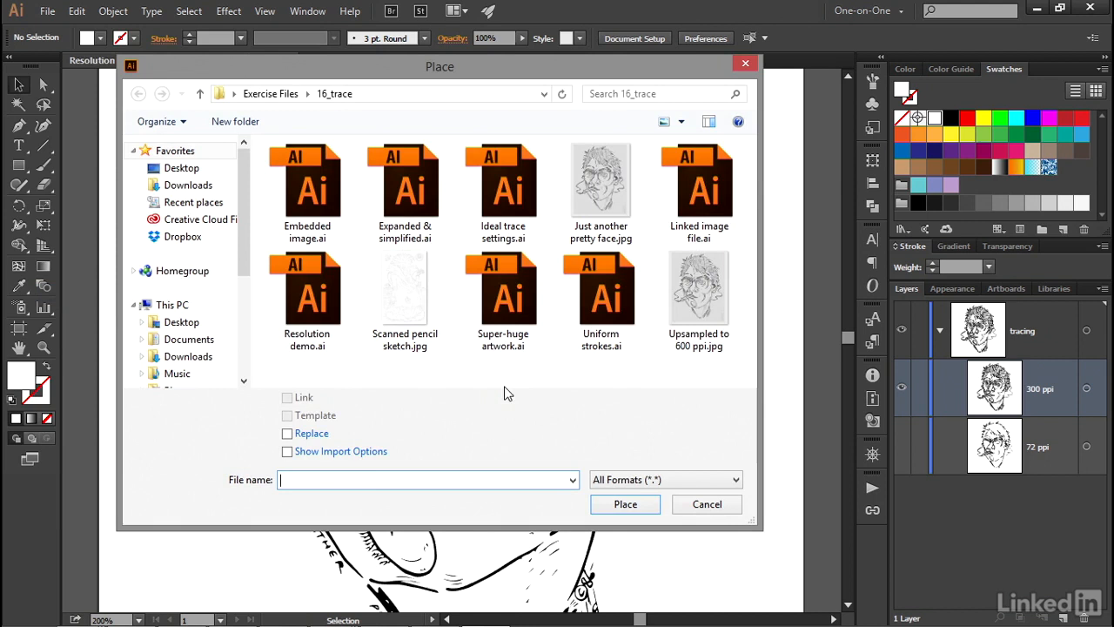
left_click(692, 312)
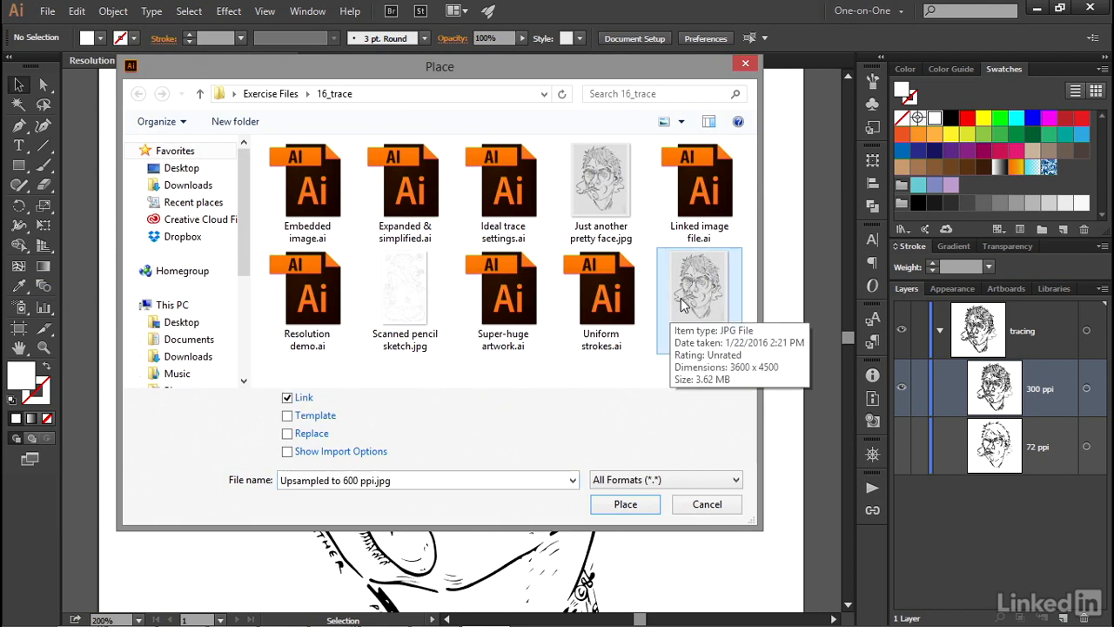
left_click(609, 505)
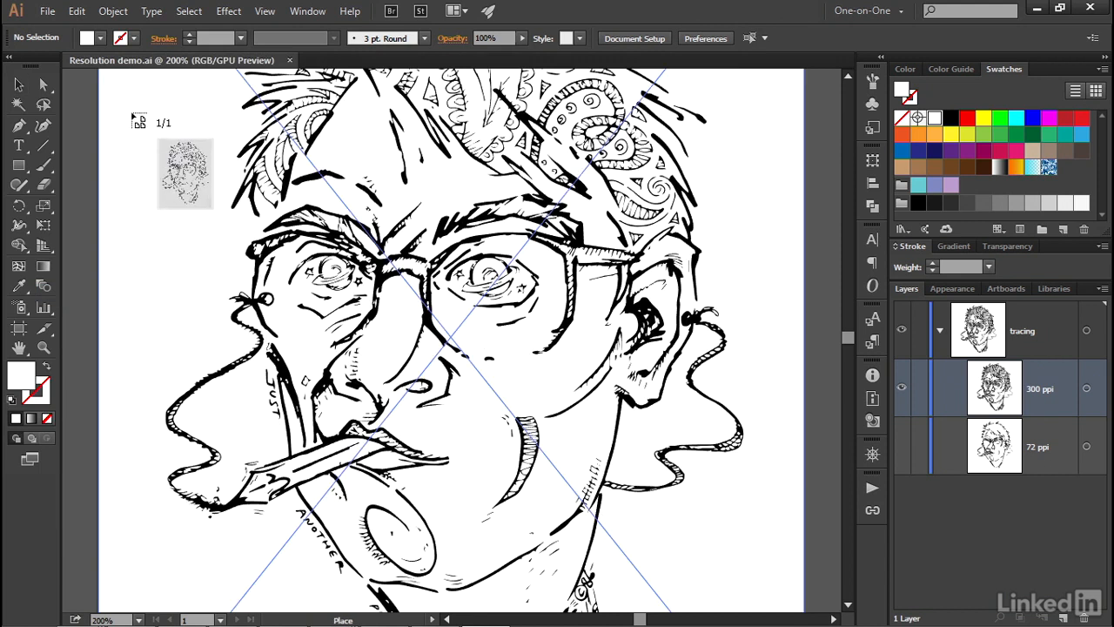
left_click(132, 112)
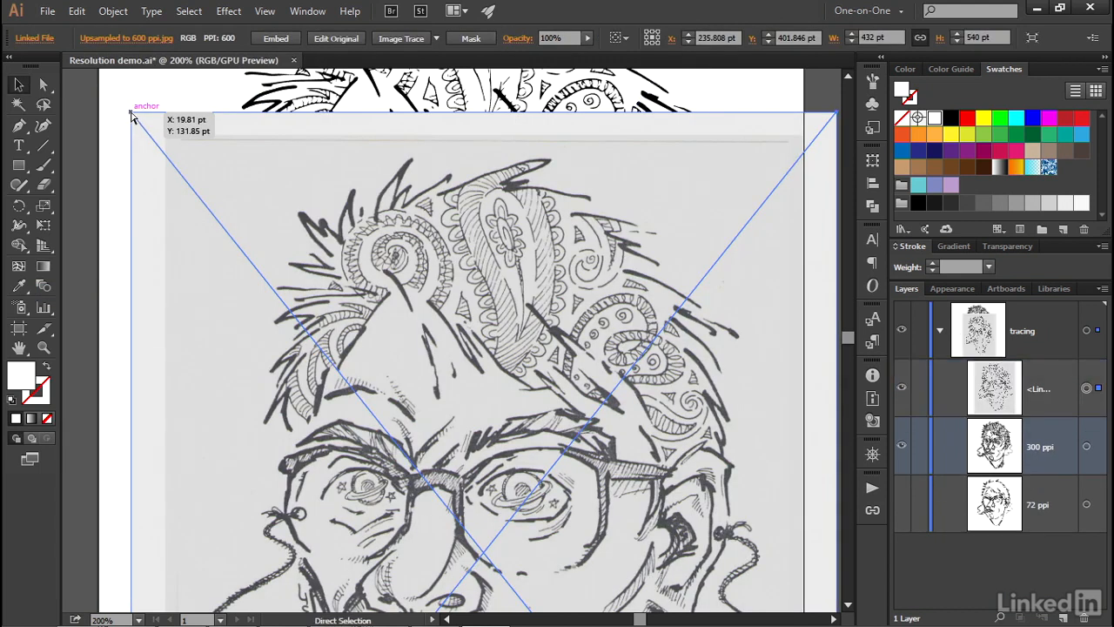
- Move the placed image to align exactly with the artboard, centred at X 216 pt and Y 270 pt
key("ctrl+1")
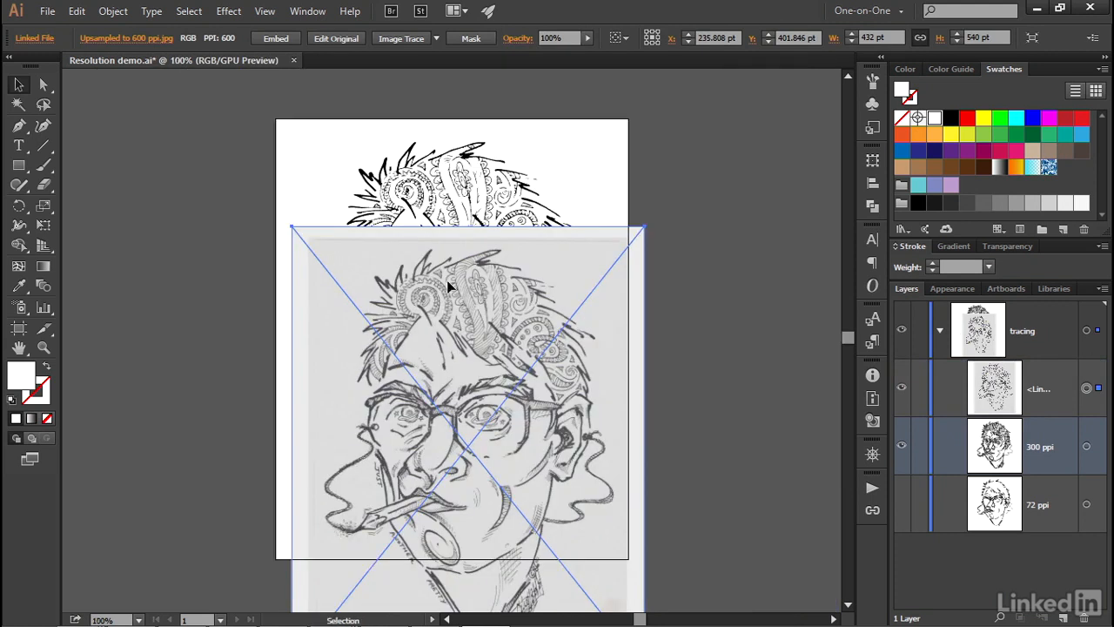
left_click_drag(392, 262, 372, 140)
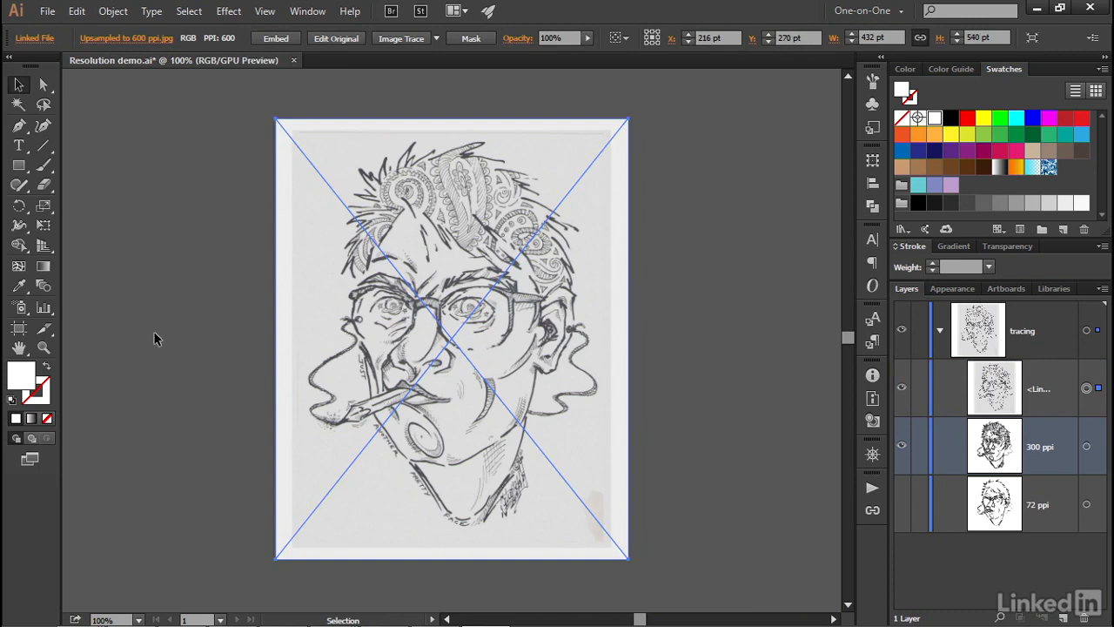
key("a")
key("ctrl+0")
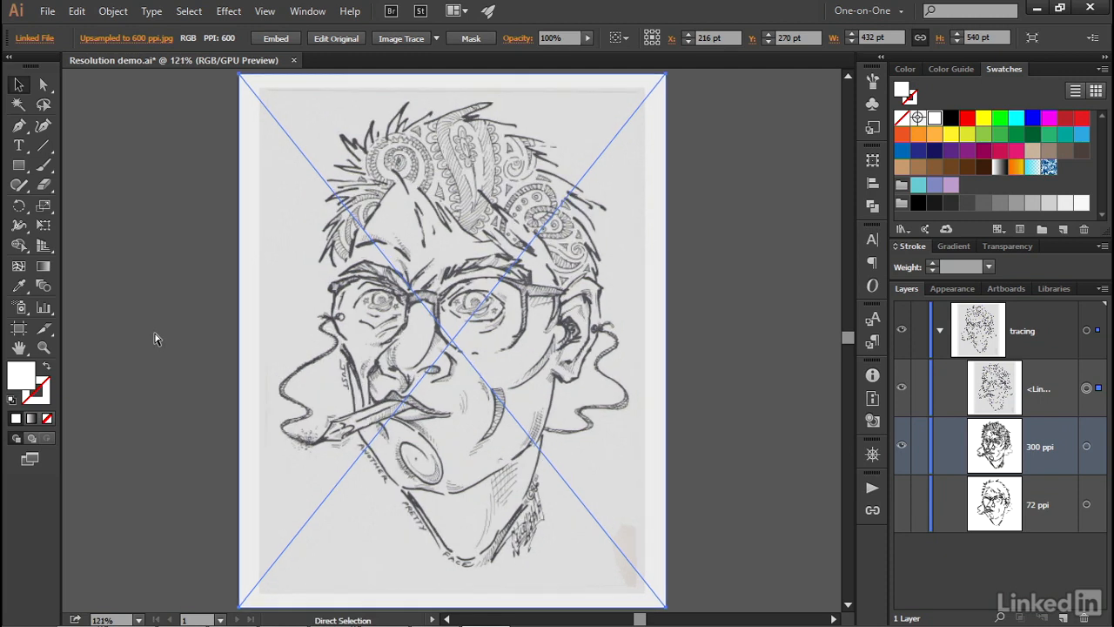
- Image Trace the placed image with the default settings, accepting the slow processing of a large image, and deselect the result
left_click(389, 40)
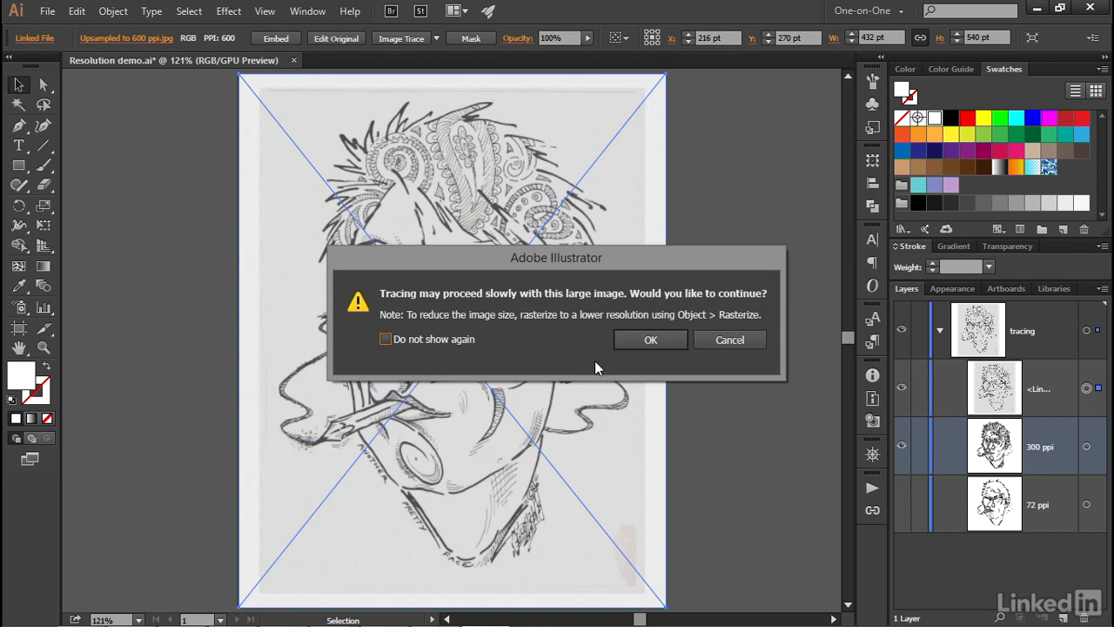
left_click(669, 340)
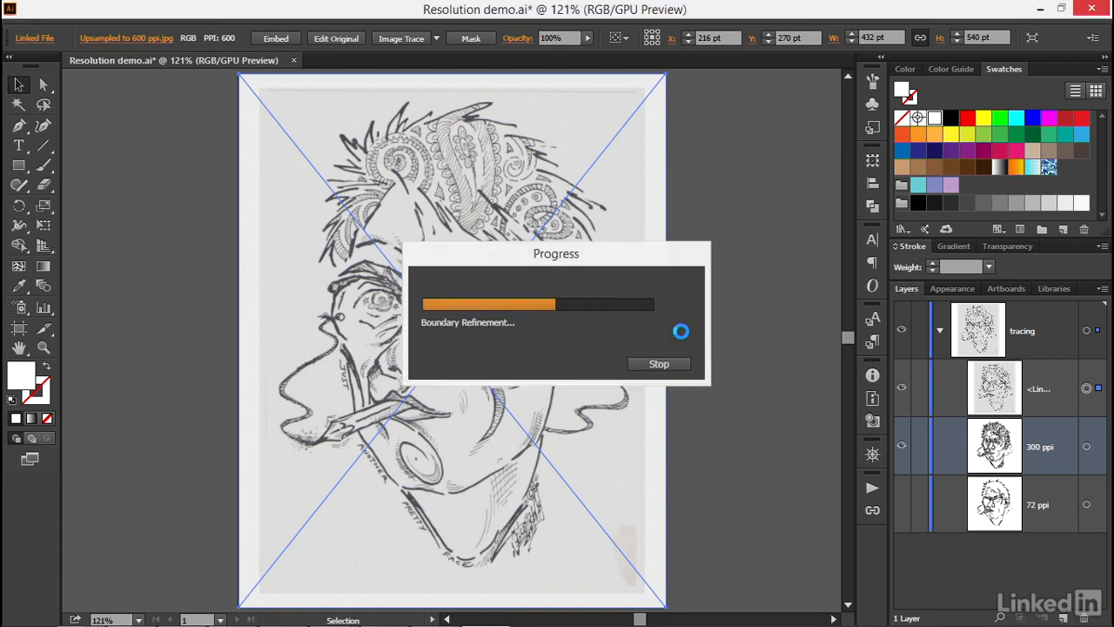
key("ctrl+plus")
key("ctrl+plus")
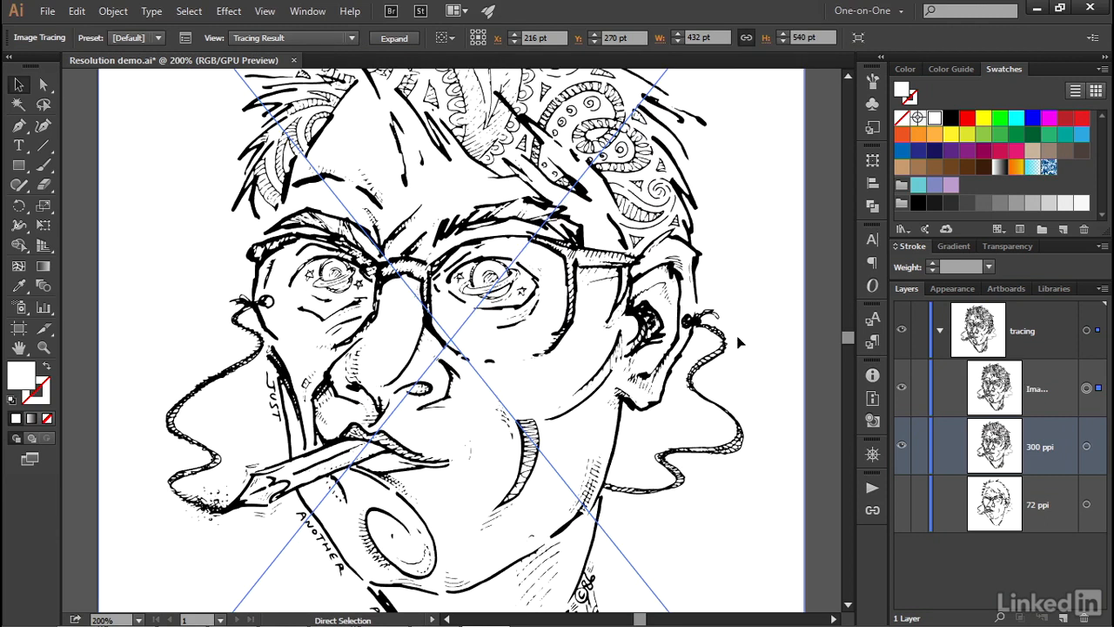
left_click(815, 341)
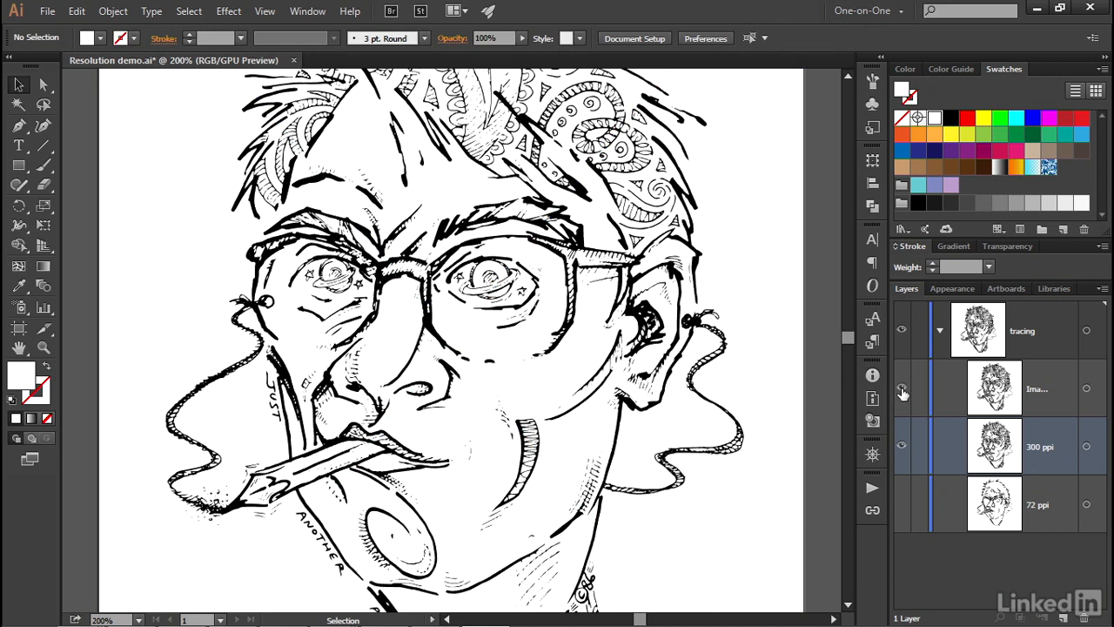
- Compare the new tracing with the 300 ppi one at 400% by toggling its visibility over the eyes, chin and neck
key("ctrl+plus")
key("ctrl+plus")
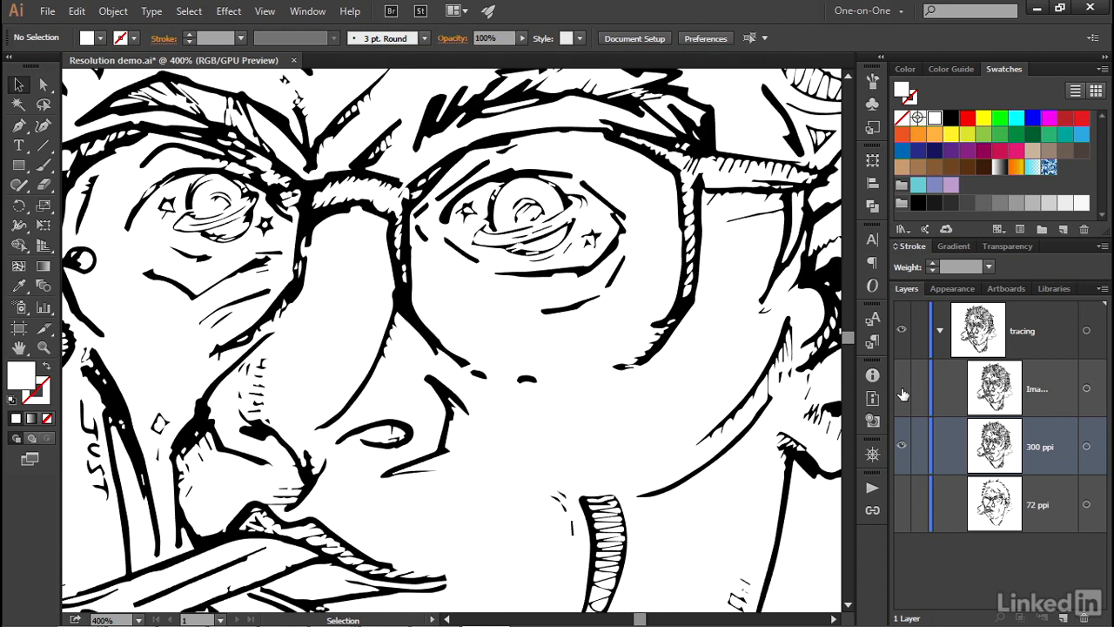
left_click(902, 389)
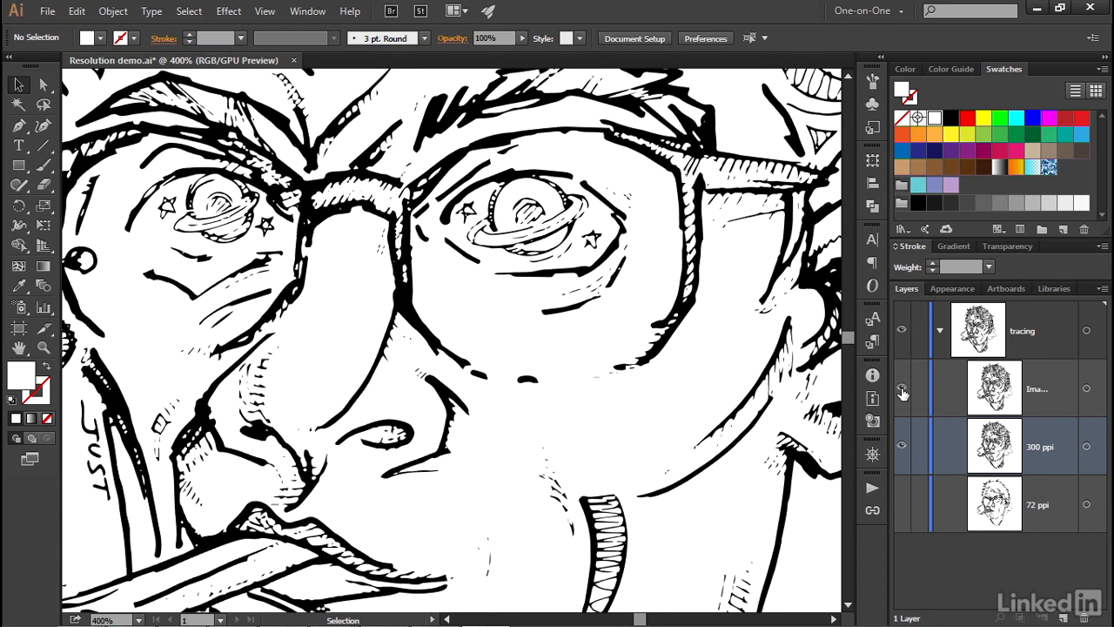
left_click(902, 389)
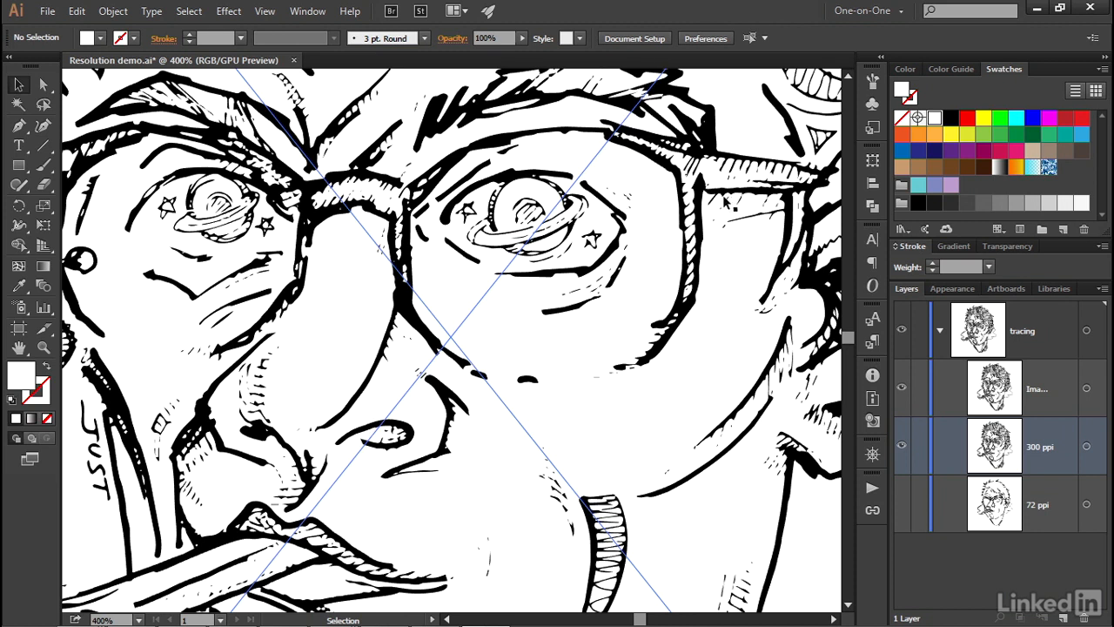
key("space")
left_click_drag(279, 544, 229, 135)
left_click_drag(259, 476, 314, 374)
left_click(902, 389)
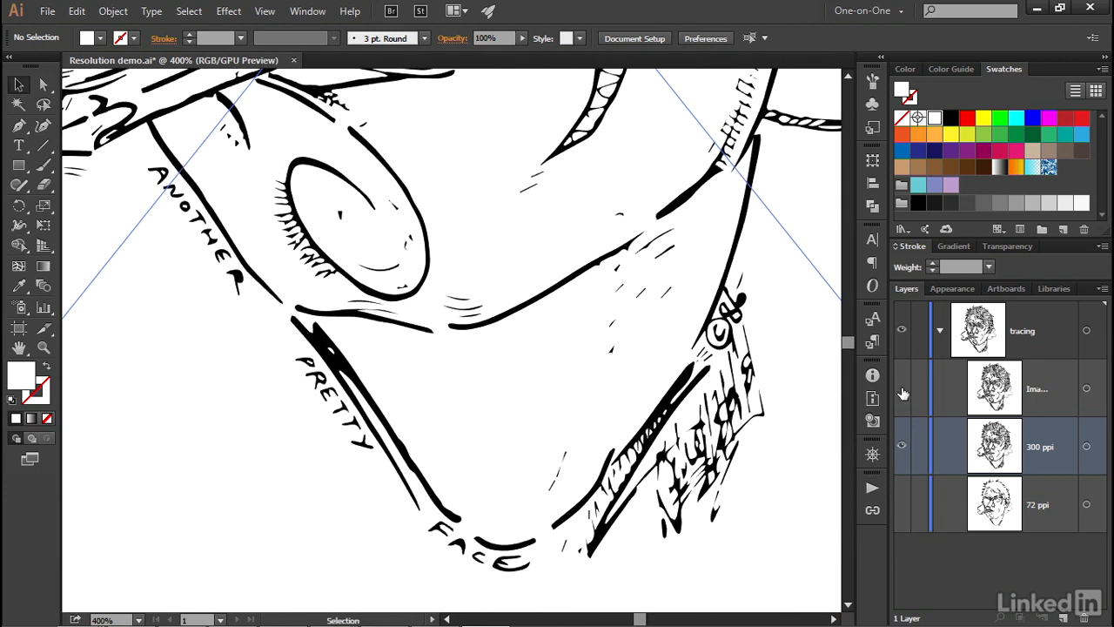
left_click(902, 389)
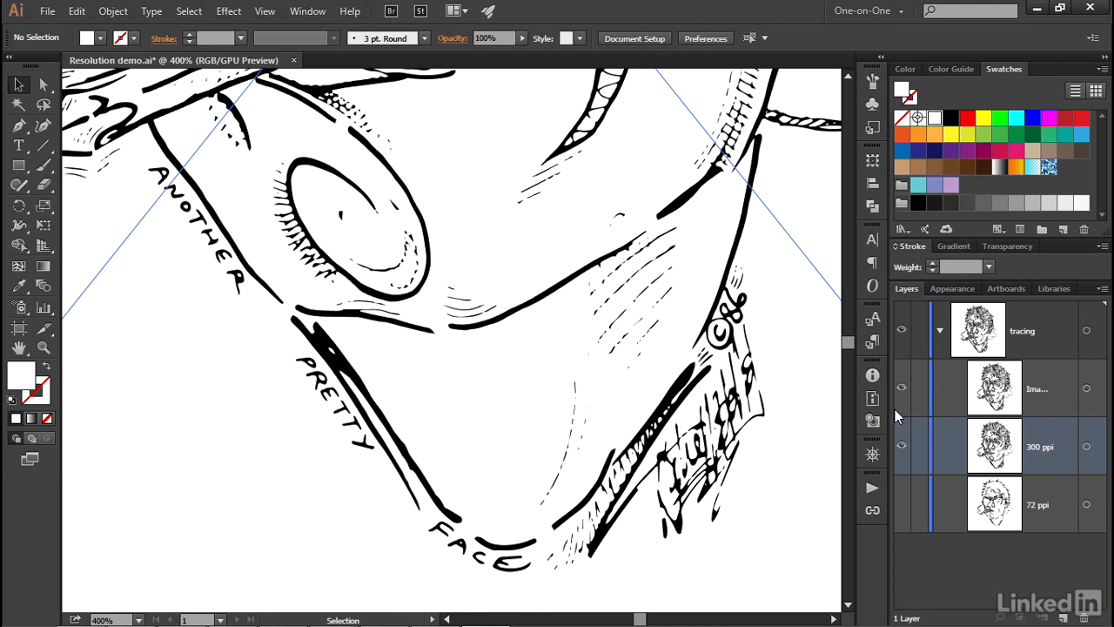
- Rename the new image tracing as 600 ppi and hide the 300 ppi tracing
left_click(1032, 388)
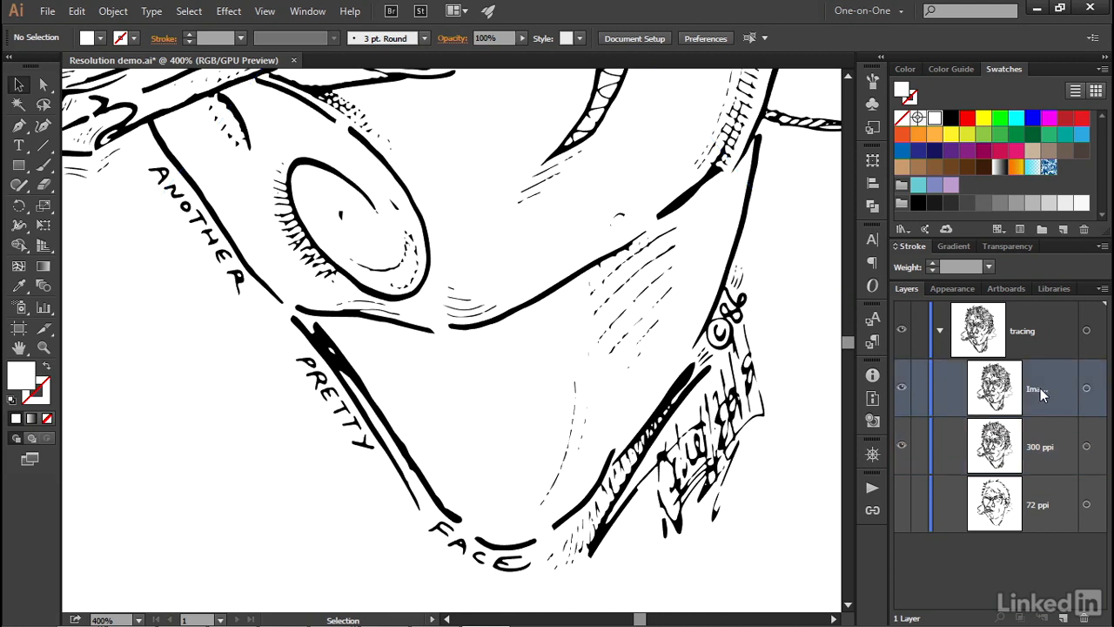
double_click(1040, 389)
type("600 ppi")
key("Return")
key("ctrl+a")
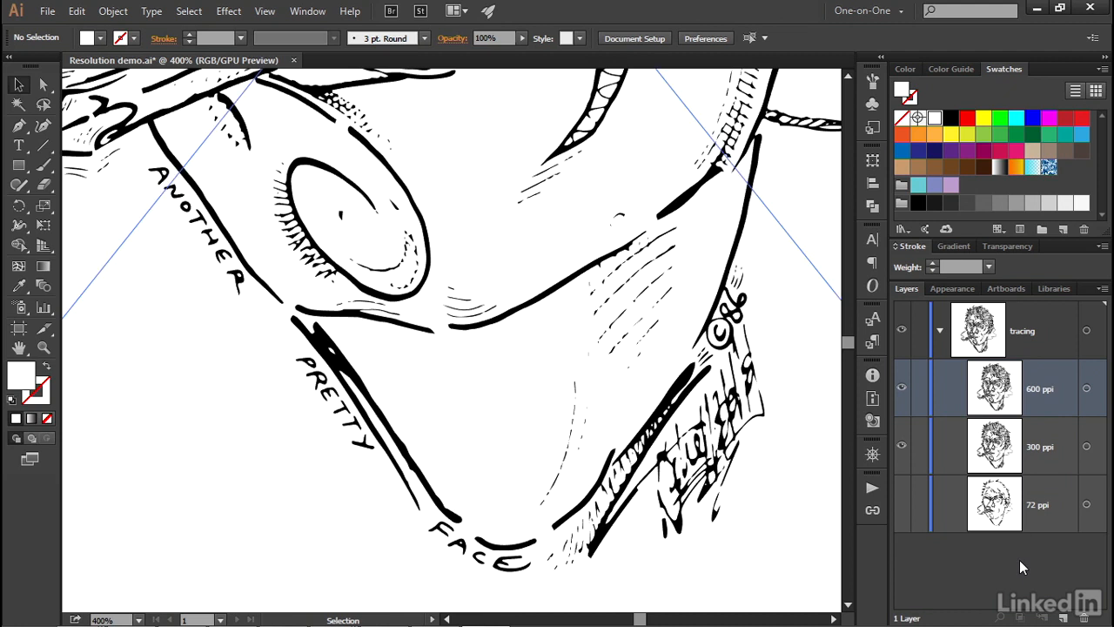
left_click(902, 446)
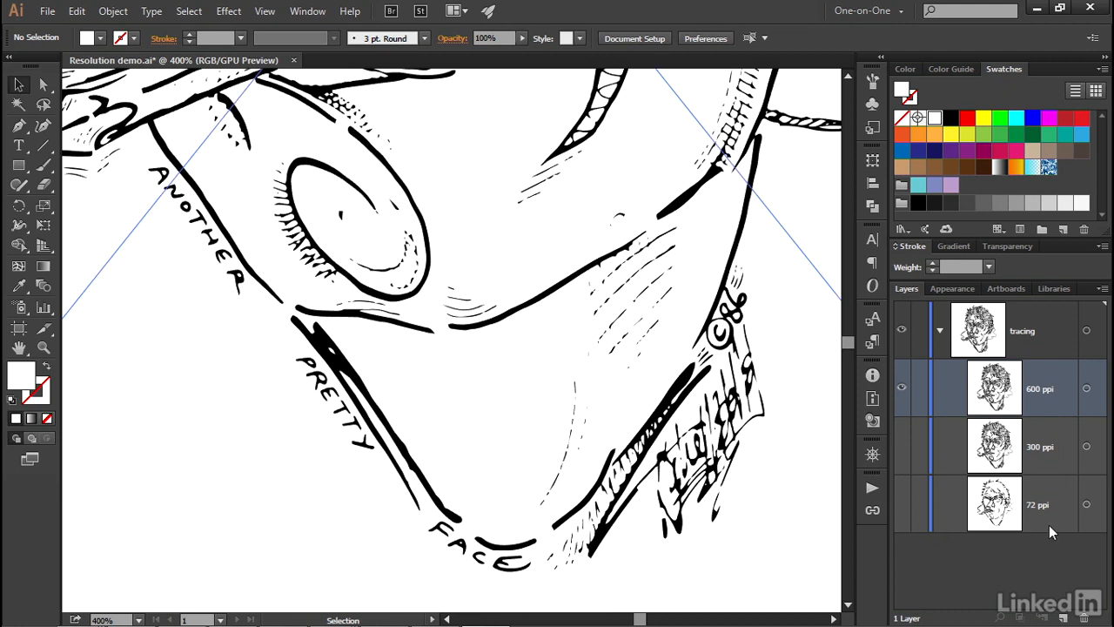